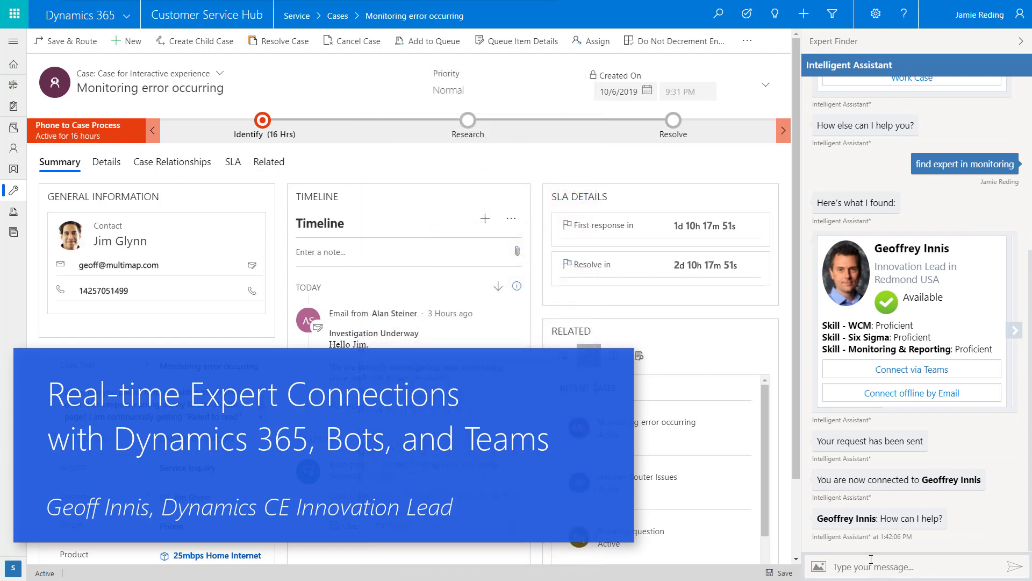
# Enter the question 'What does it mean when our monitoring gives "Failed to read" messages'
pyautogui.write('What does it mean when our monitoring gives')
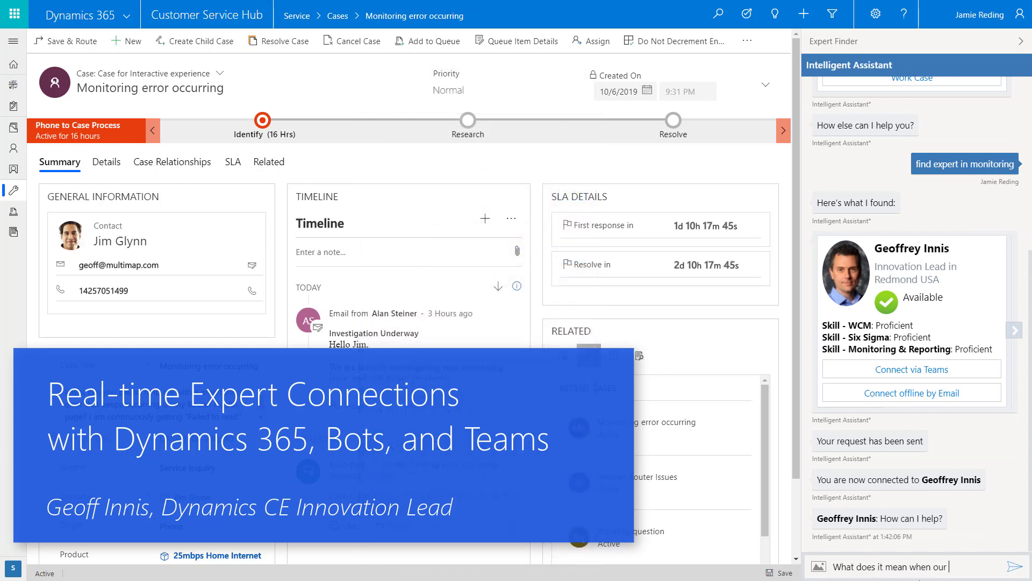
pyautogui.write(' "Failed to read" messages')
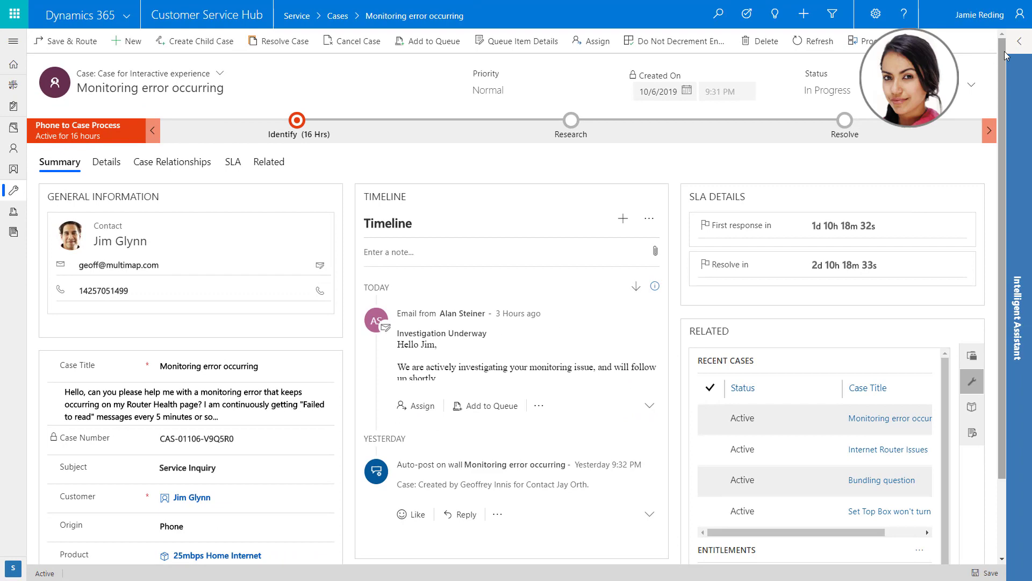
# Reopen the Intelligent Assistant panel and place the cursor in its message box
pyautogui.click(1015, 51)
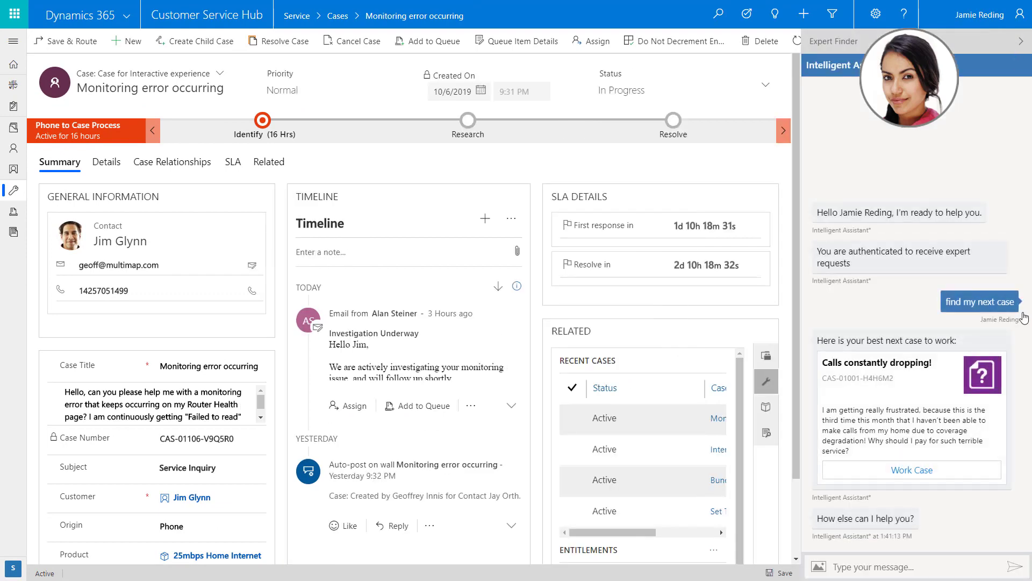
pyautogui.click(870, 563)
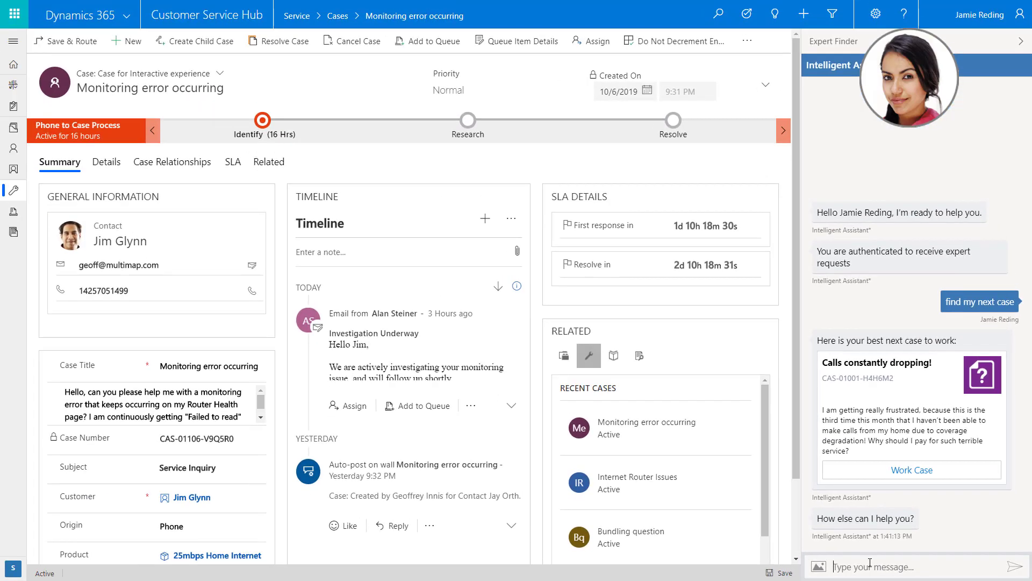
# Send 'find expert in monitoring', browse the three expert cards, and return to the available Innovation Lead
pyautogui.write('find expert in monitoring')
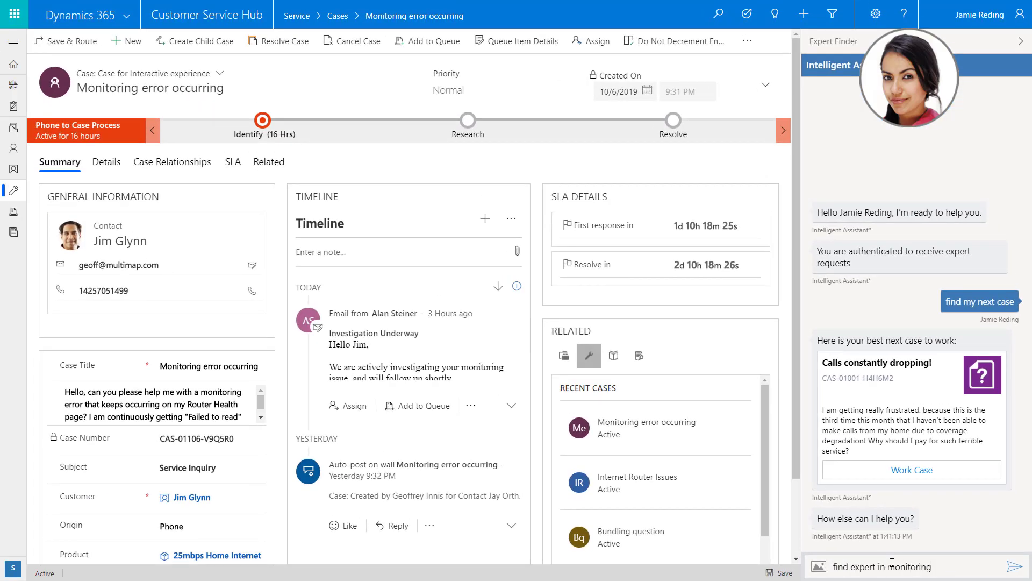
pyautogui.press('Return')
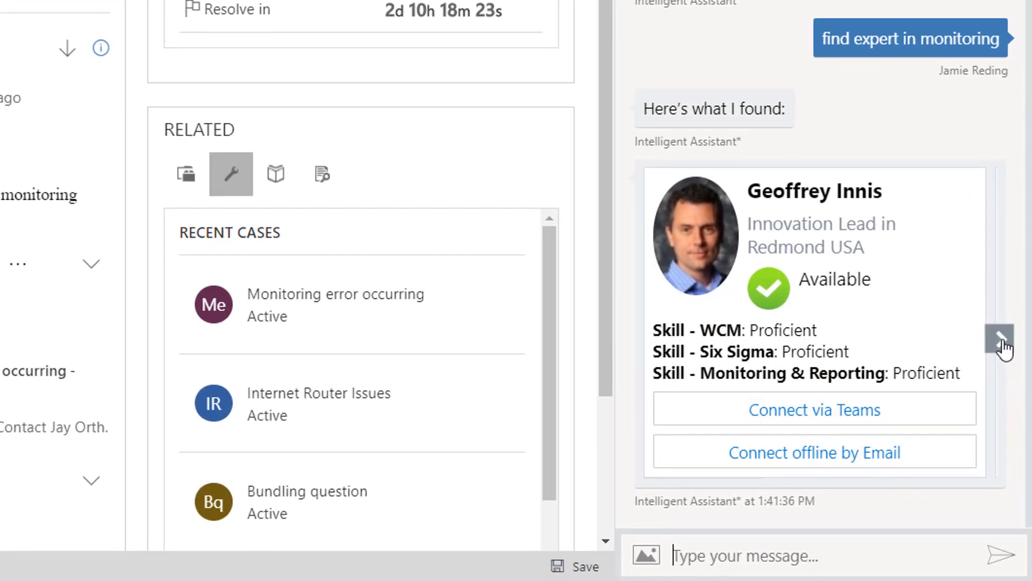
pyautogui.click(1001, 339)
pyautogui.click(1001, 339)
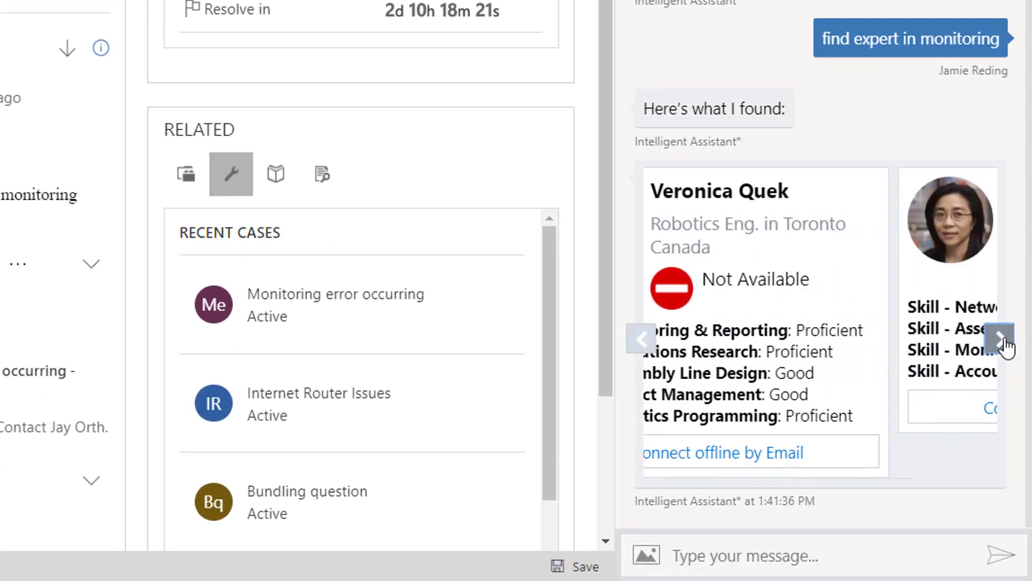
pyautogui.click(642, 349)
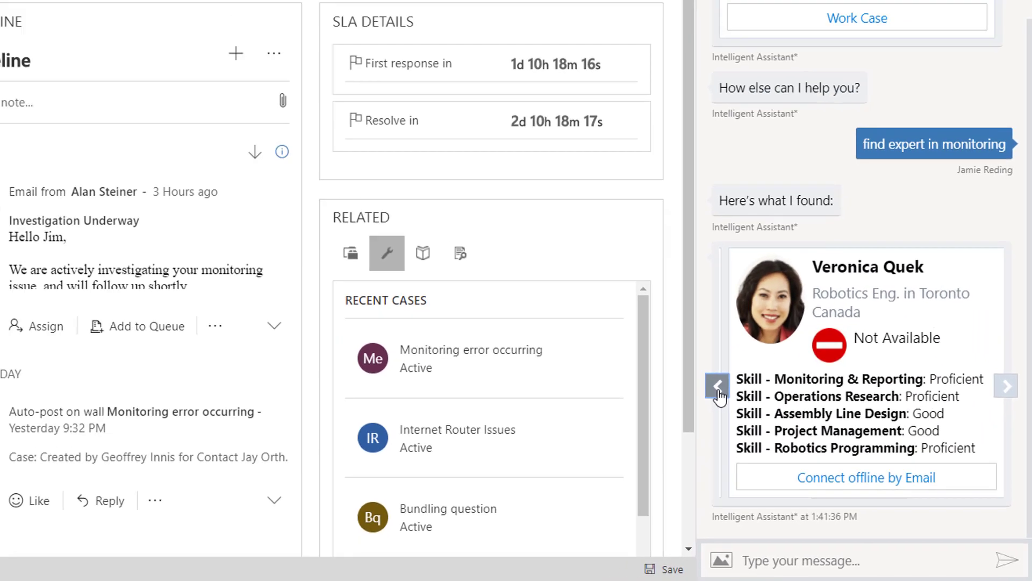
pyautogui.click(719, 394)
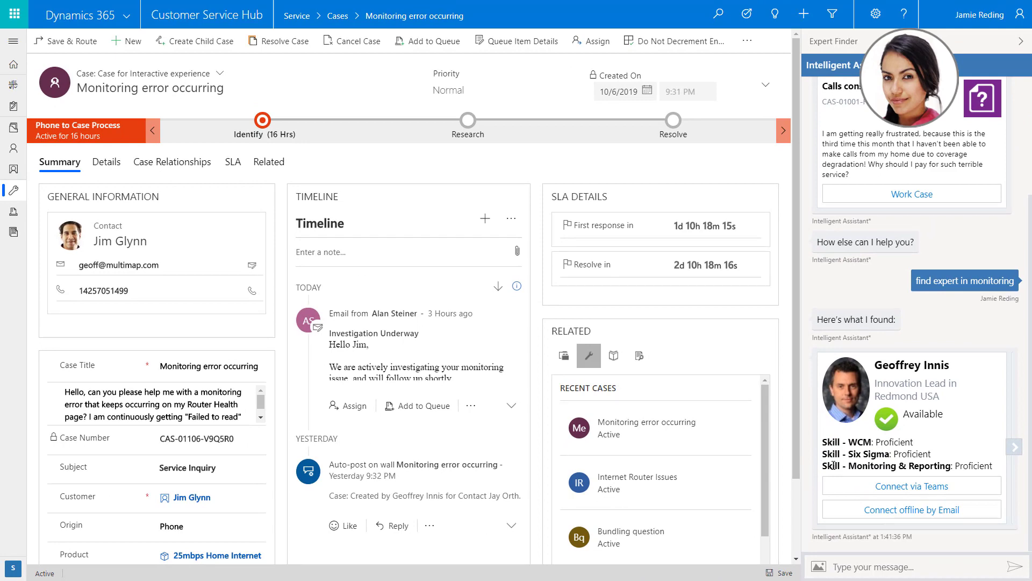
# Connect with the expert via Teams and ask what 'Failed to read' monitoring messages mean
pyautogui.click(911, 486)
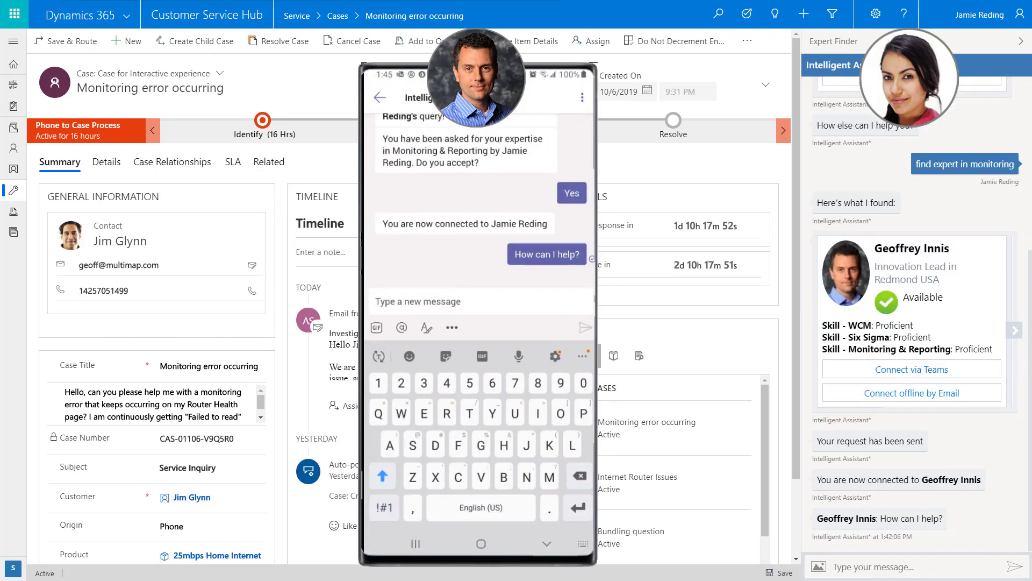
pyautogui.write('What does it mean when our monitoring giv')
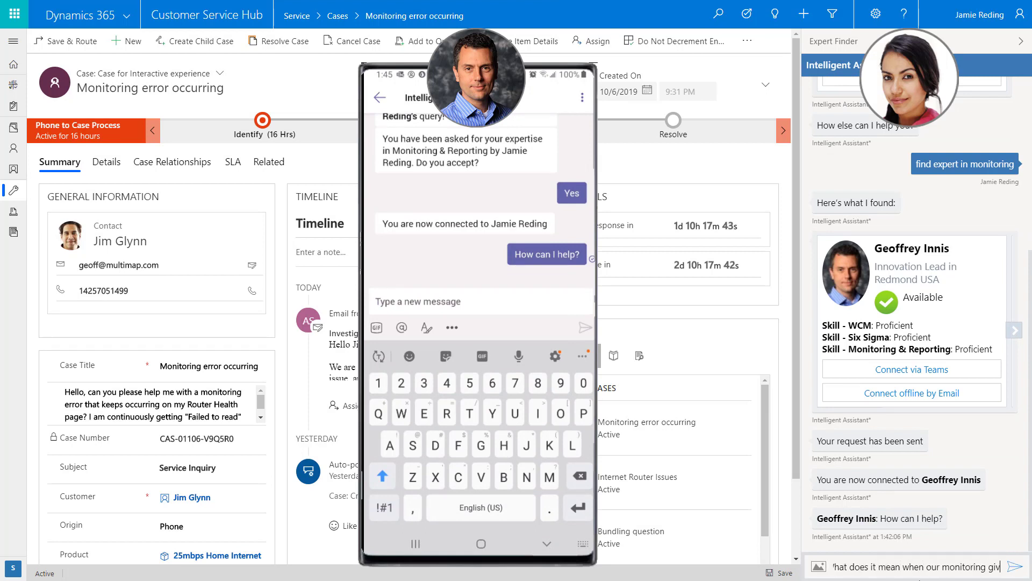
pyautogui.write('es "Failed to read" messages?')
pyautogui.press('Return')
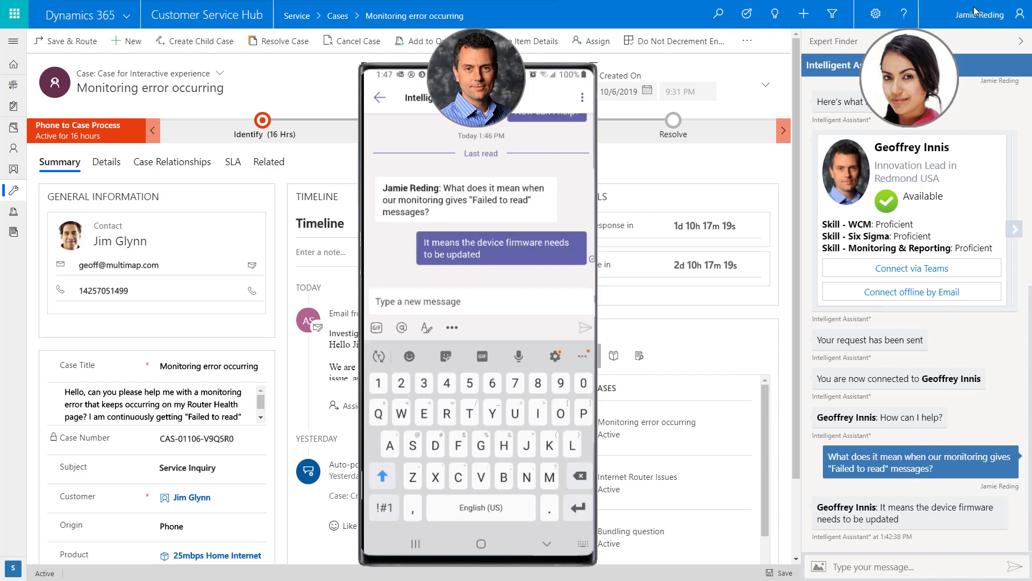
# Thank the expert, end the chat with 'Quit', and mark the issue resolved
pyautogui.write('Thanks!')
pyautogui.press('Return')
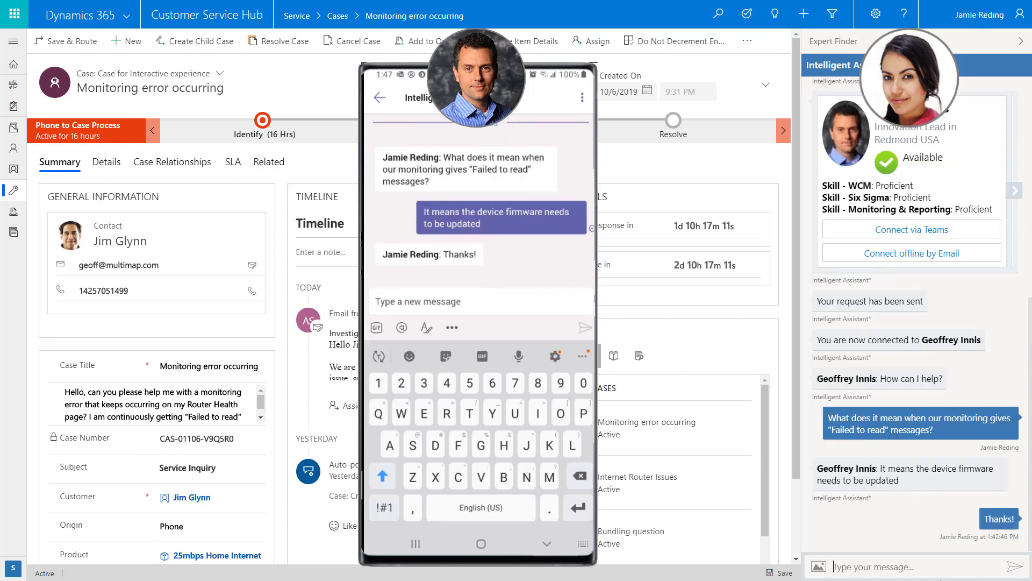
pyautogui.write('Quit')
pyautogui.press('Return')
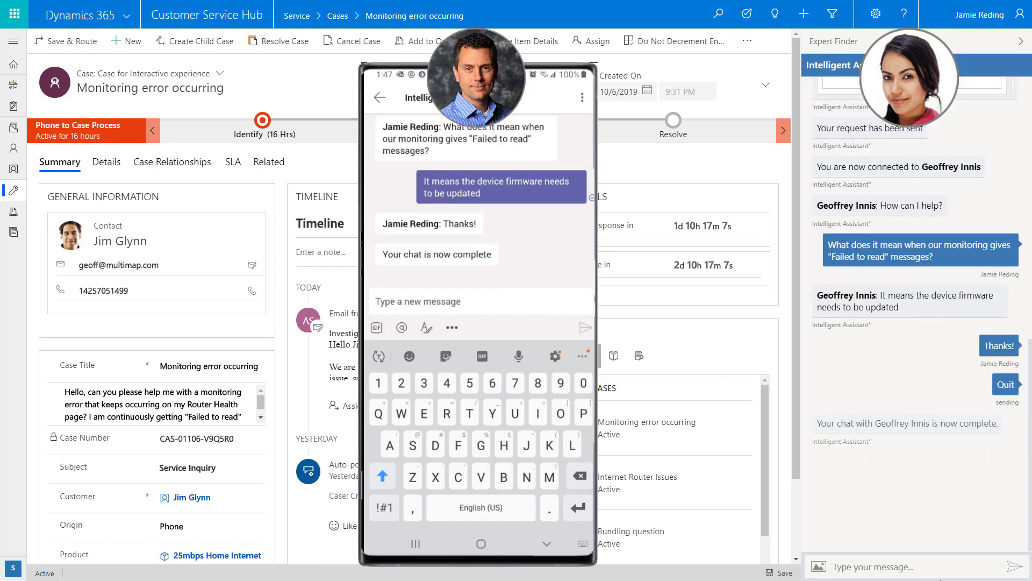
pyautogui.click(945, 486)
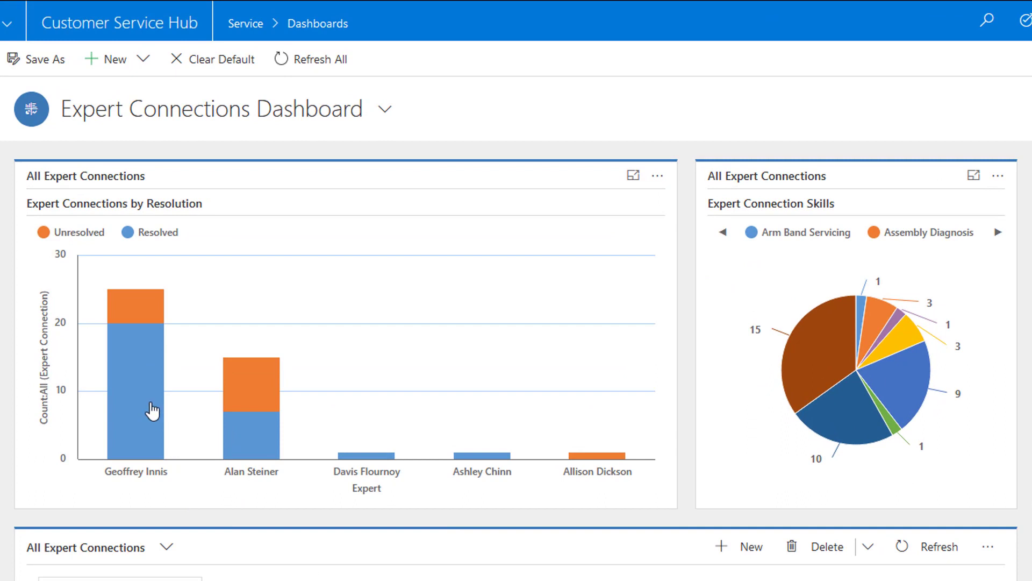
# Read values on the dashboard's charts of connections by resolution, skill and over time
pyautogui.moveTo(149, 364)
pyautogui.moveTo(806, 377)
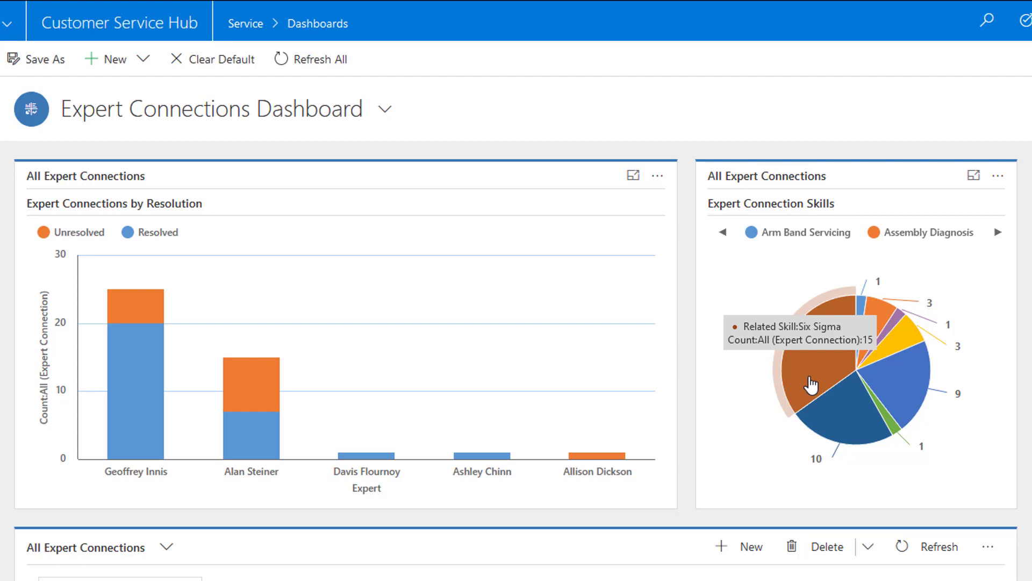
pyautogui.moveTo(831, 417)
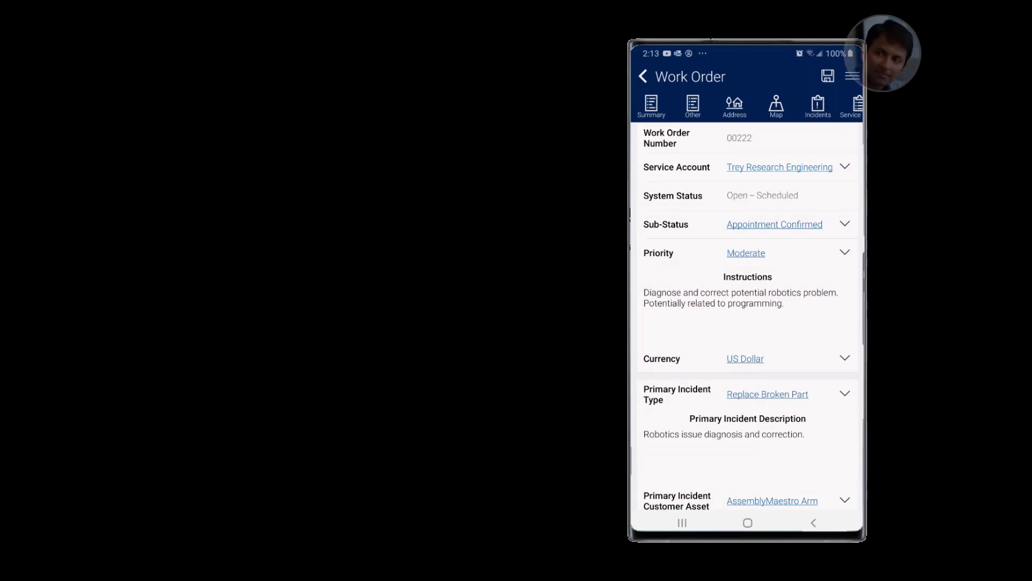
# Leave the robotics work order and open the Expert Finder chat from the navigation menu
pyautogui.scroll(-6, 747, 301)
pyautogui.scroll(-15, 747, 307)
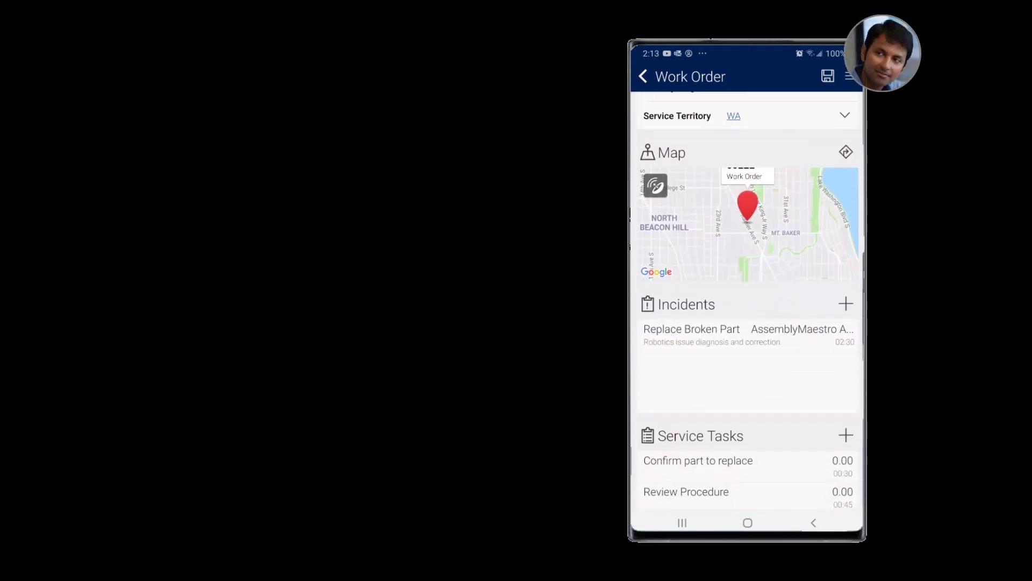
pyautogui.scroll(-2, 747, 307)
pyautogui.scroll(2, 747, 307)
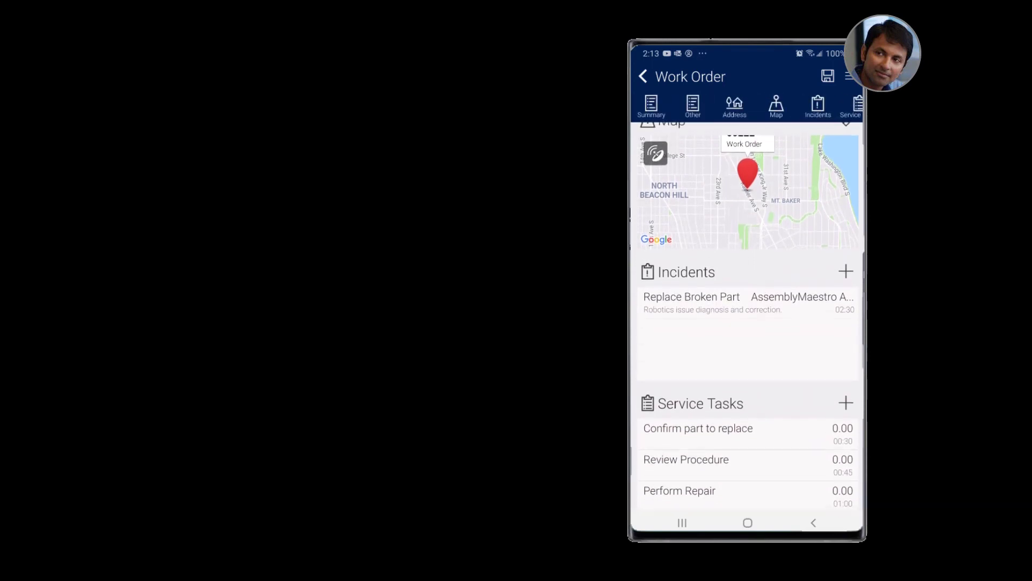
pyautogui.press('Escape')
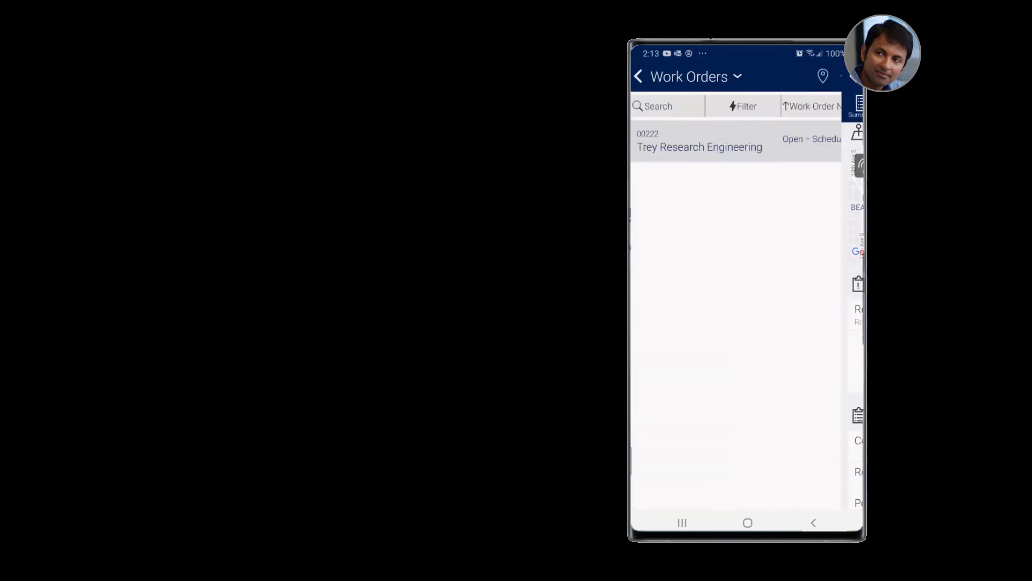
pyautogui.press('Escape')
pyautogui.click(710, 450)
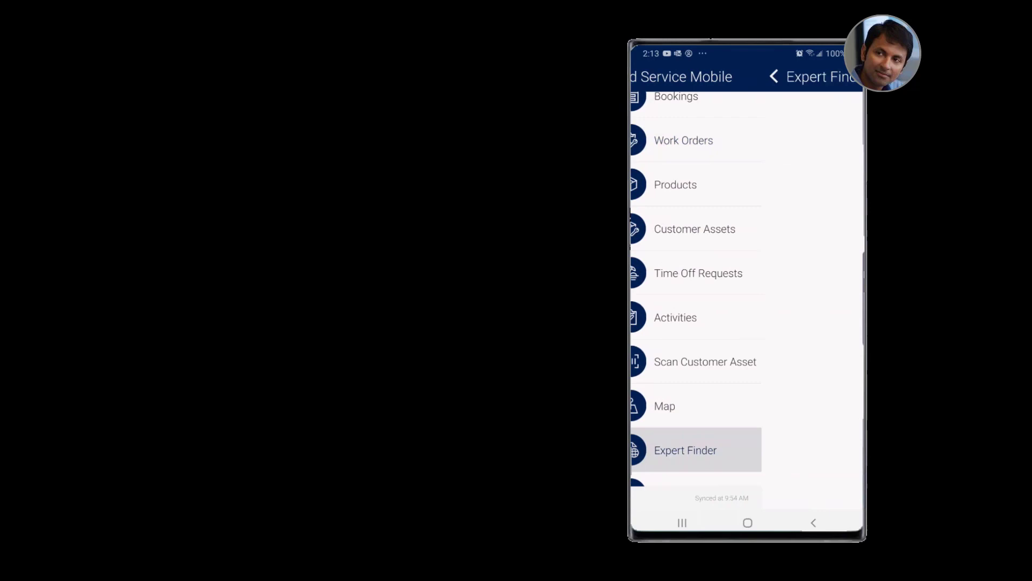
# Ask for 'Expert in robotics', choose Robotics Programming, and request Skype with the available expert
pyautogui.click(701, 495)
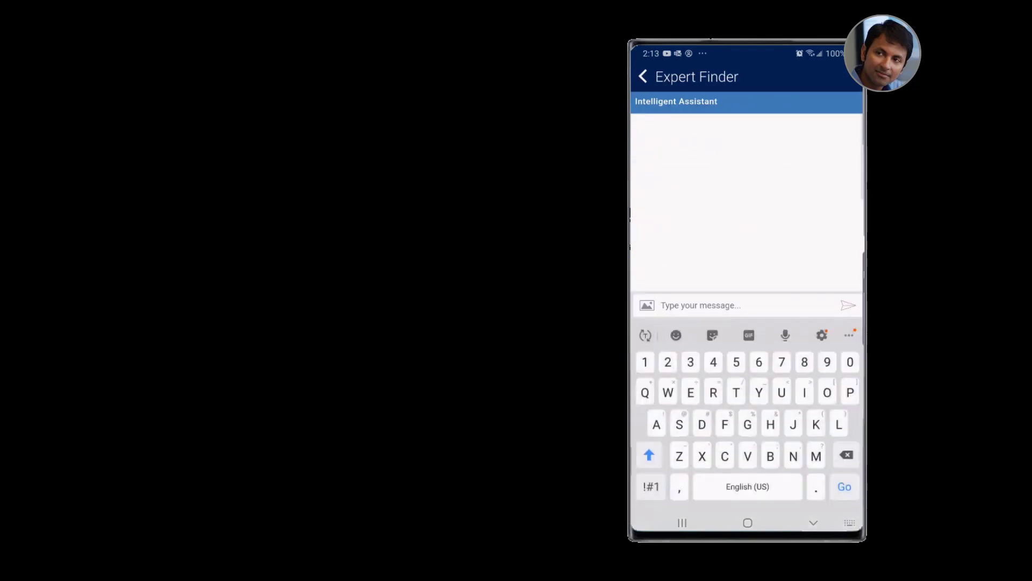
pyautogui.write('Expert in robotics')
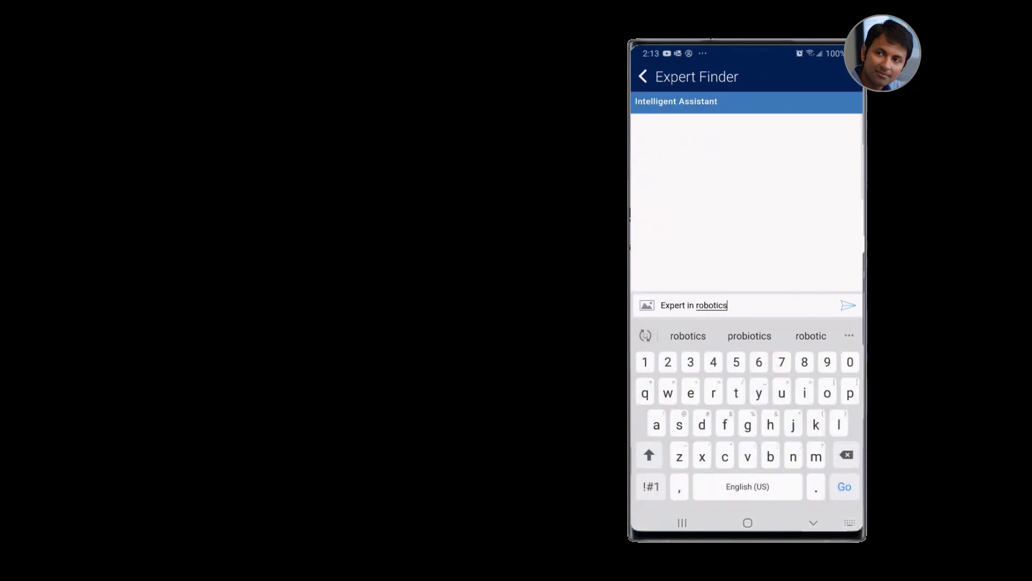
pyautogui.press('Return')
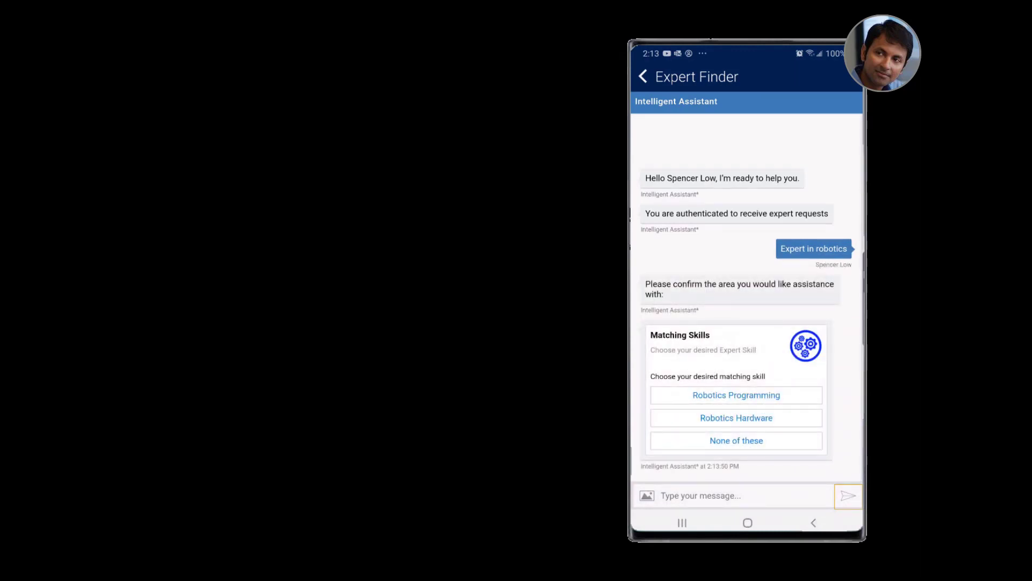
pyautogui.click(736, 395)
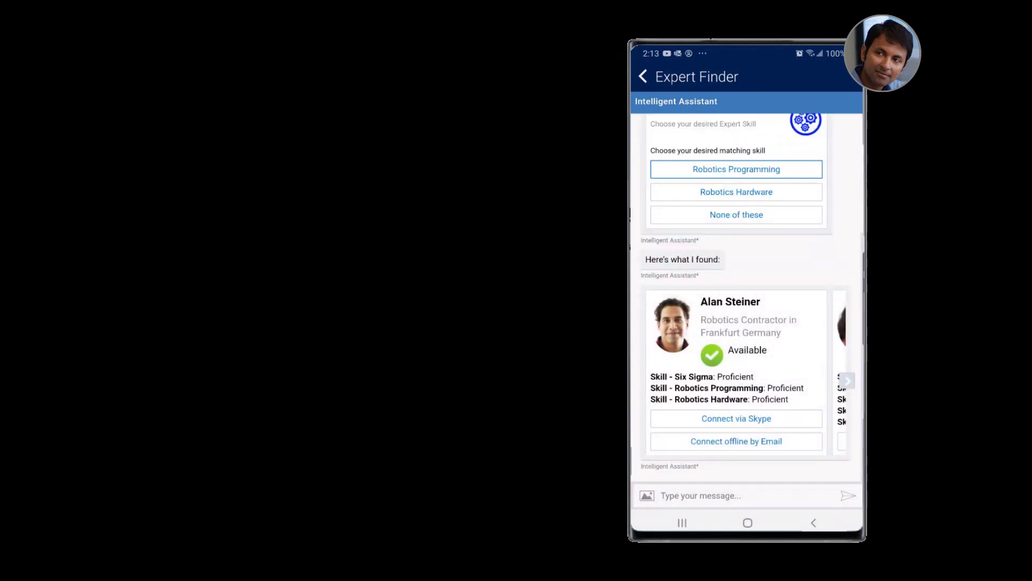
pyautogui.click(848, 380)
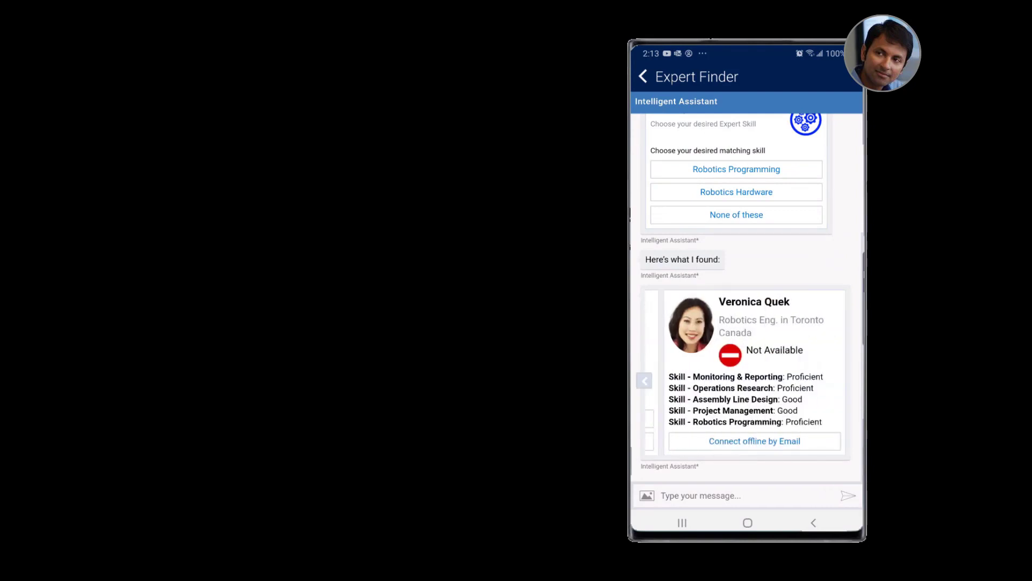
pyautogui.click(645, 381)
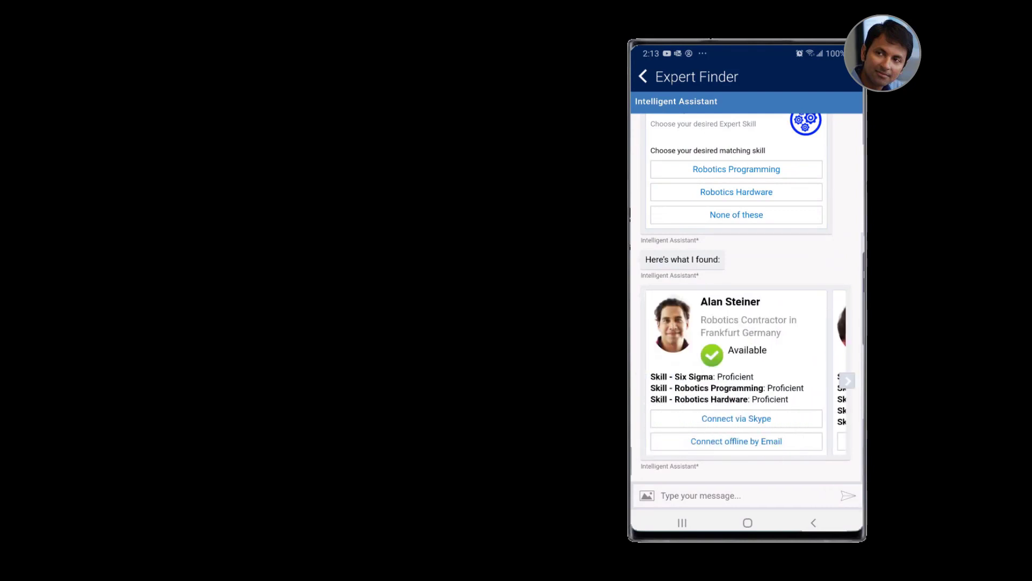
pyautogui.click(736, 419)
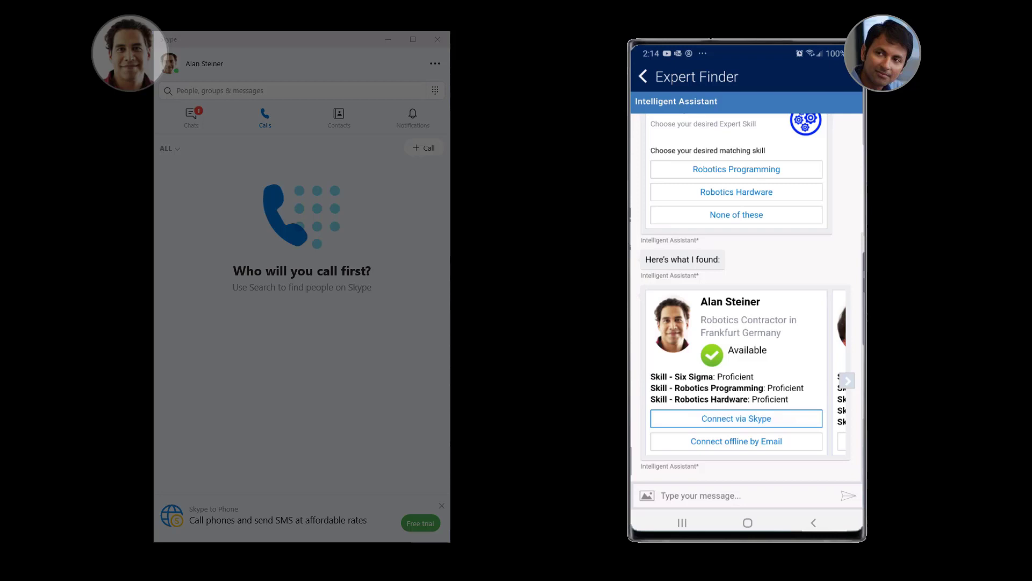
# Accept the expertise request in Skype's Intelligent Assistant chat by replying 'yes'
pyautogui.click(195, 125)
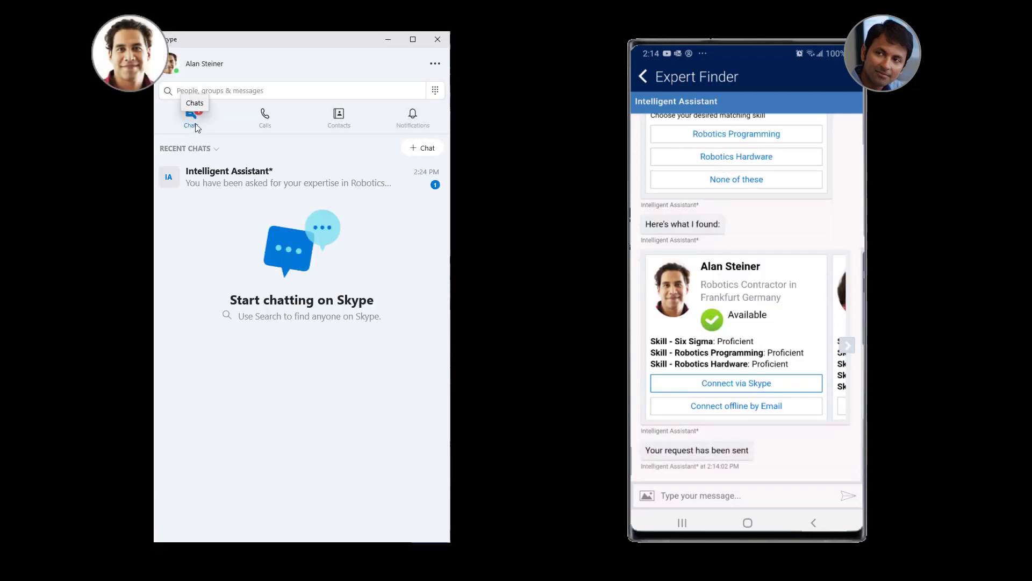
pyautogui.click(276, 183)
pyautogui.click(260, 517)
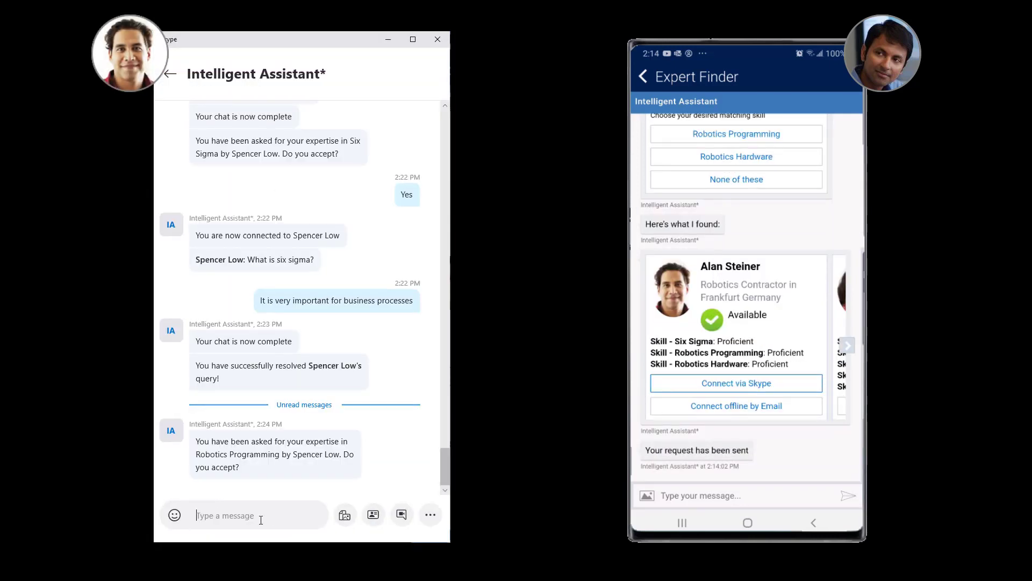
pyautogui.write('yes')
pyautogui.press('Return')
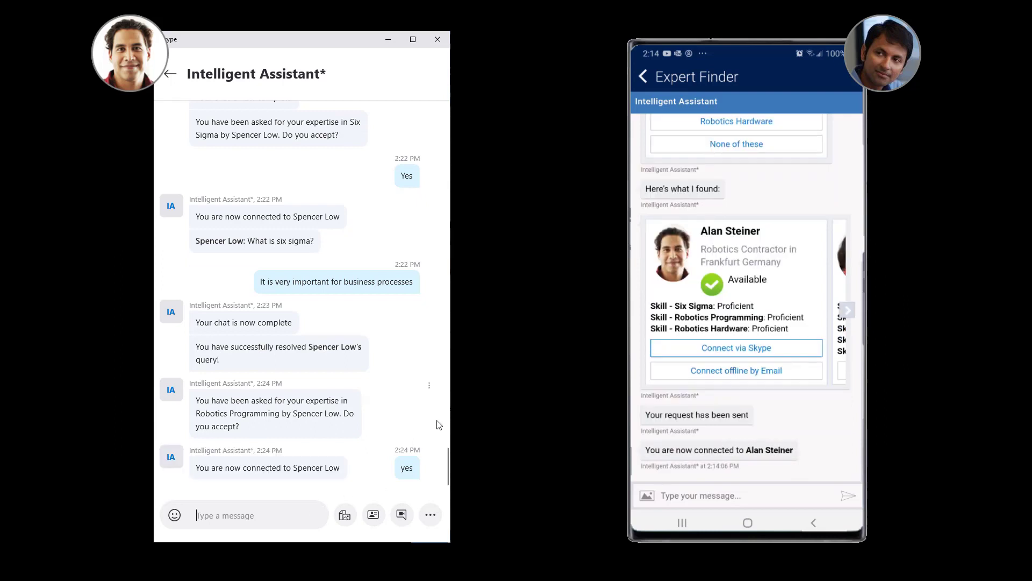
# Ask about AssemblyMaestro robotics diagnostics and answer 'Sure, this is what I follow:' with the video link
pyautogui.write('Do you have tro')
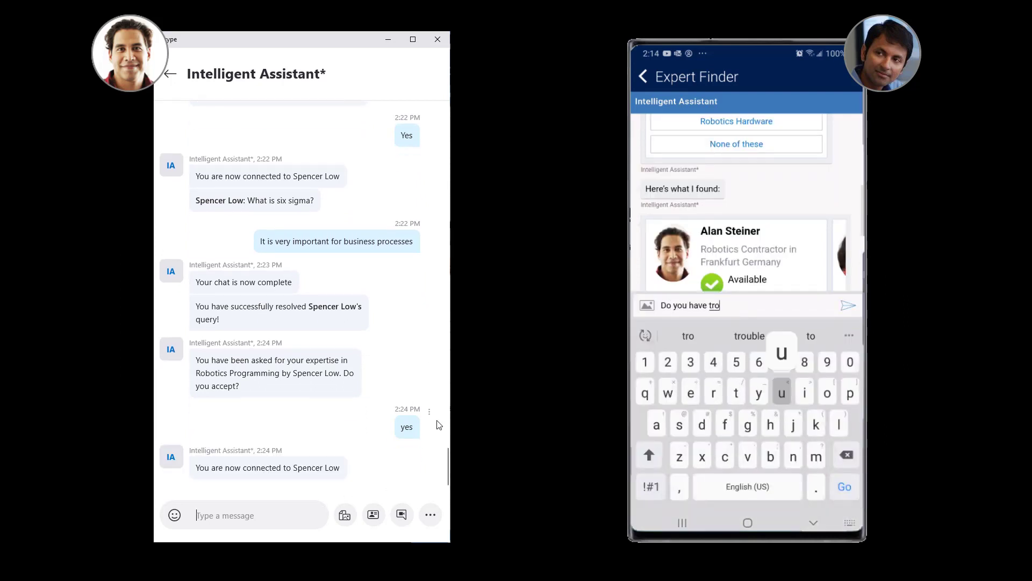
pyautogui.write('ubleshooting info on AssemblyMaestro robotics diagnostics?')
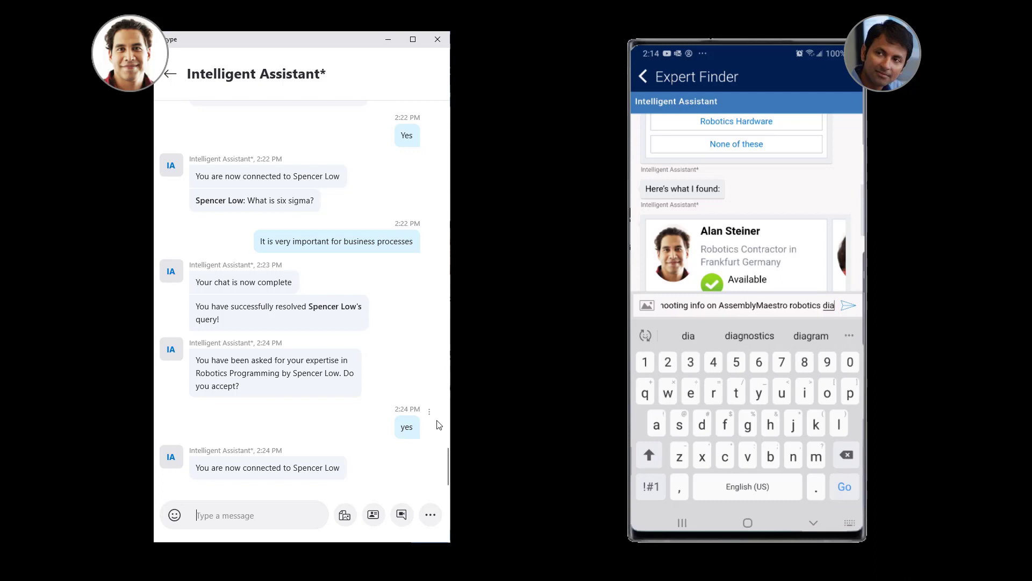
pyautogui.press('Return')
pyautogui.write('Sure, ')
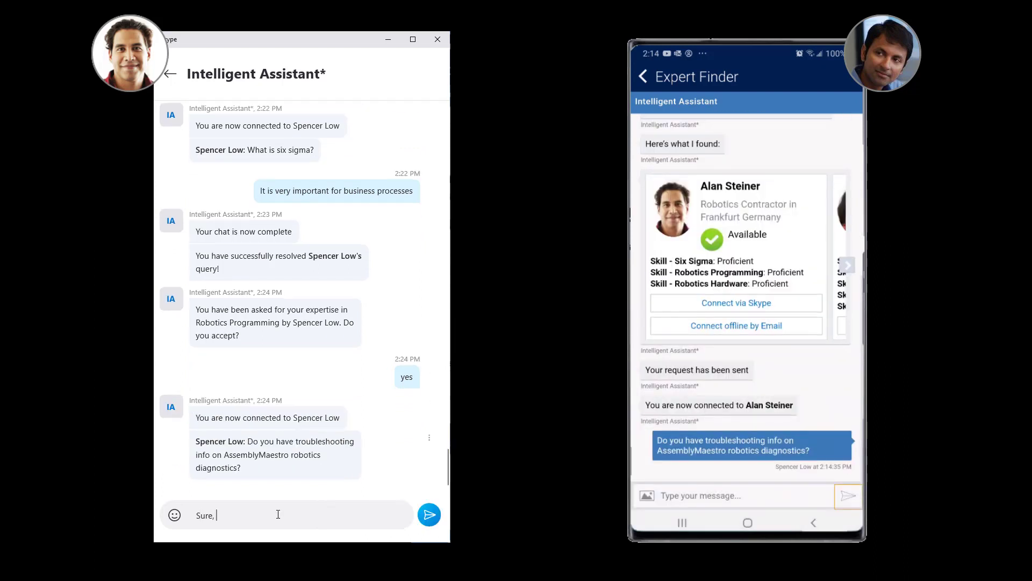
pyautogui.write('this is what I follow:')
pyautogui.write('youtu.be/fhu4xVQJcA?t=180')
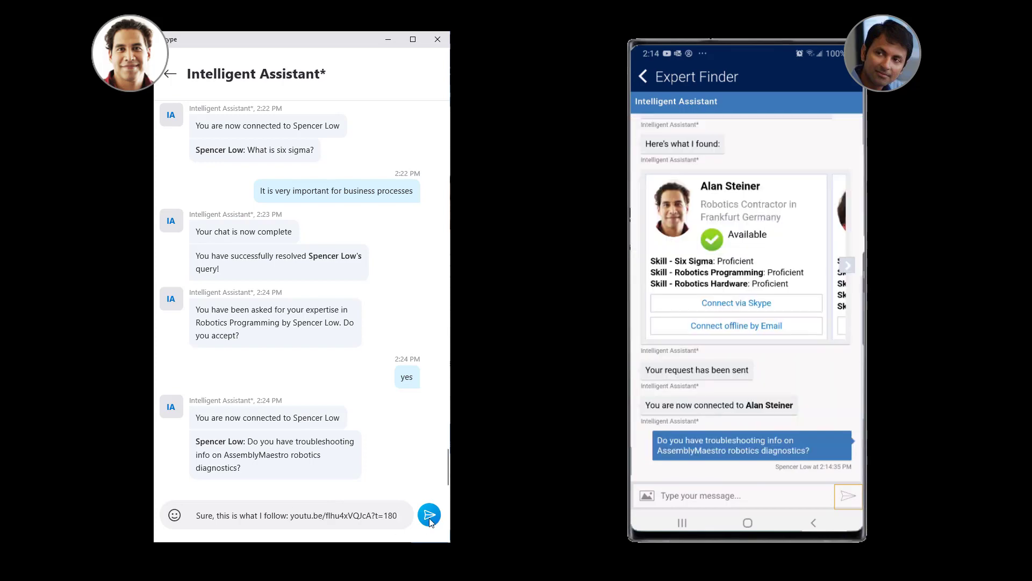
pyautogui.click(429, 519)
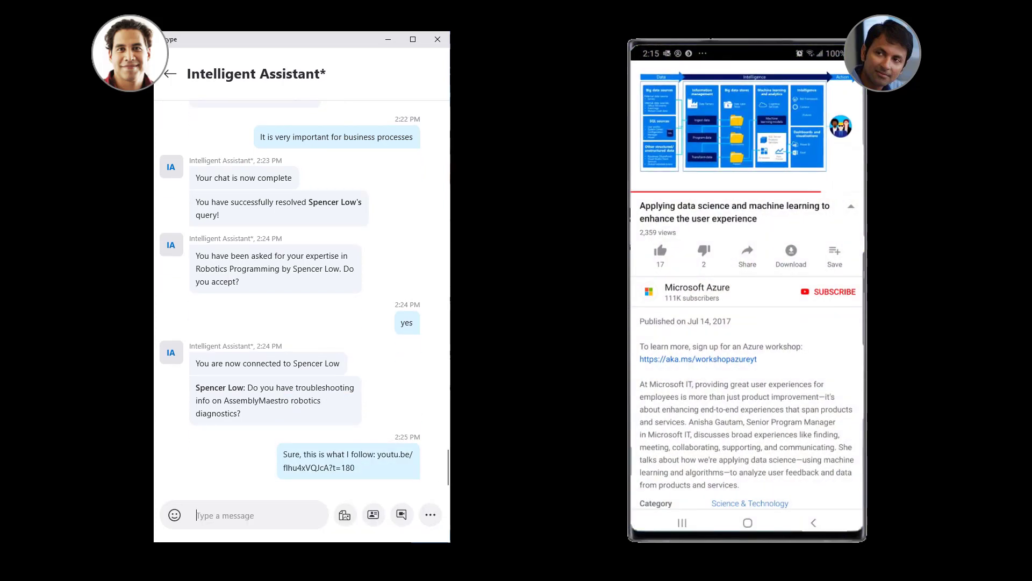
# Back in Expert Finder, send thanks, end the chat with 'Quit', and mark it resolved
pyautogui.click(683, 523)
pyautogui.click(749, 276)
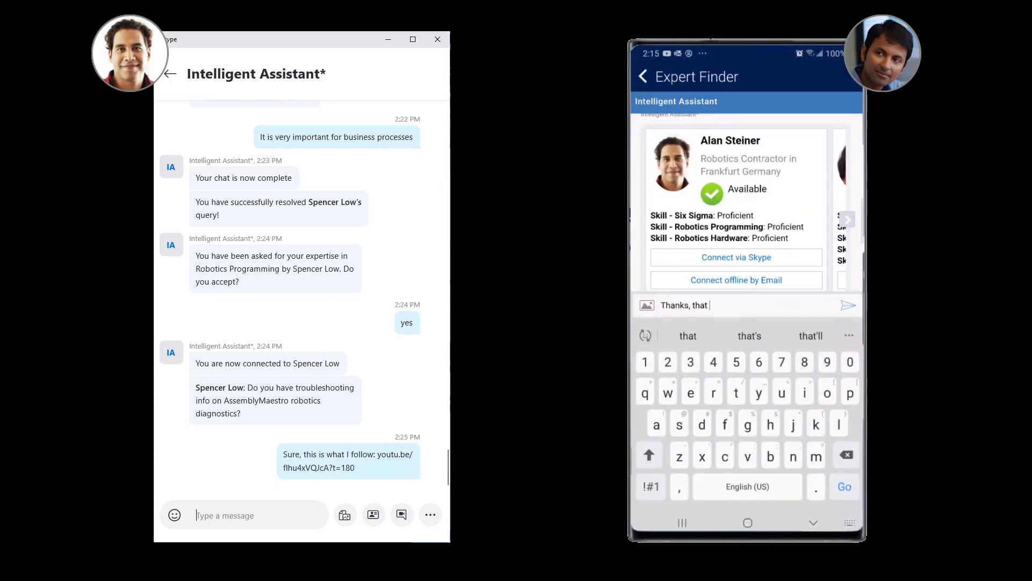
pyautogui.write('helps!')
pyautogui.click(847, 305)
pyautogui.write('Quit')
pyautogui.click(848, 305)
pyautogui.click(736, 347)
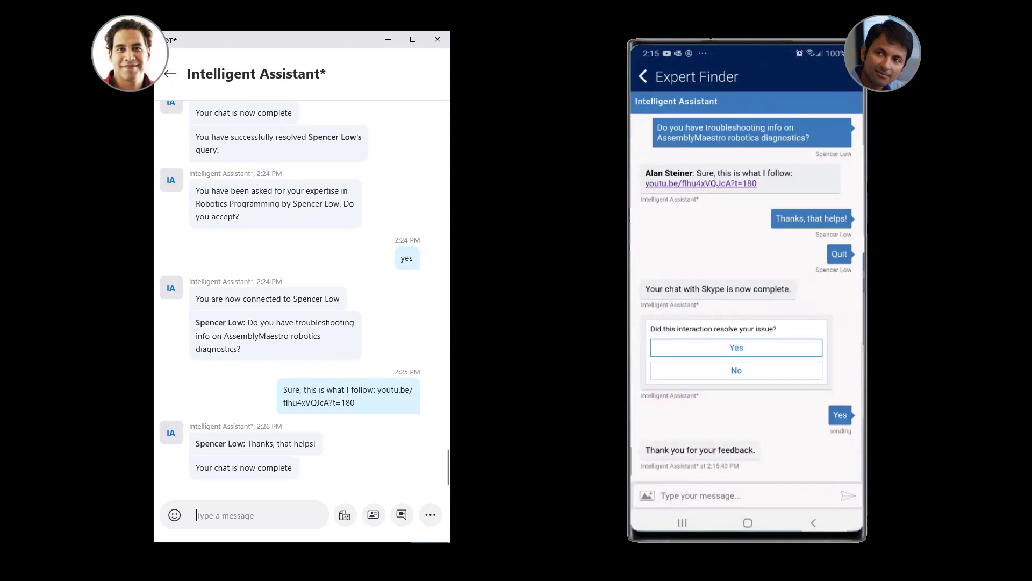